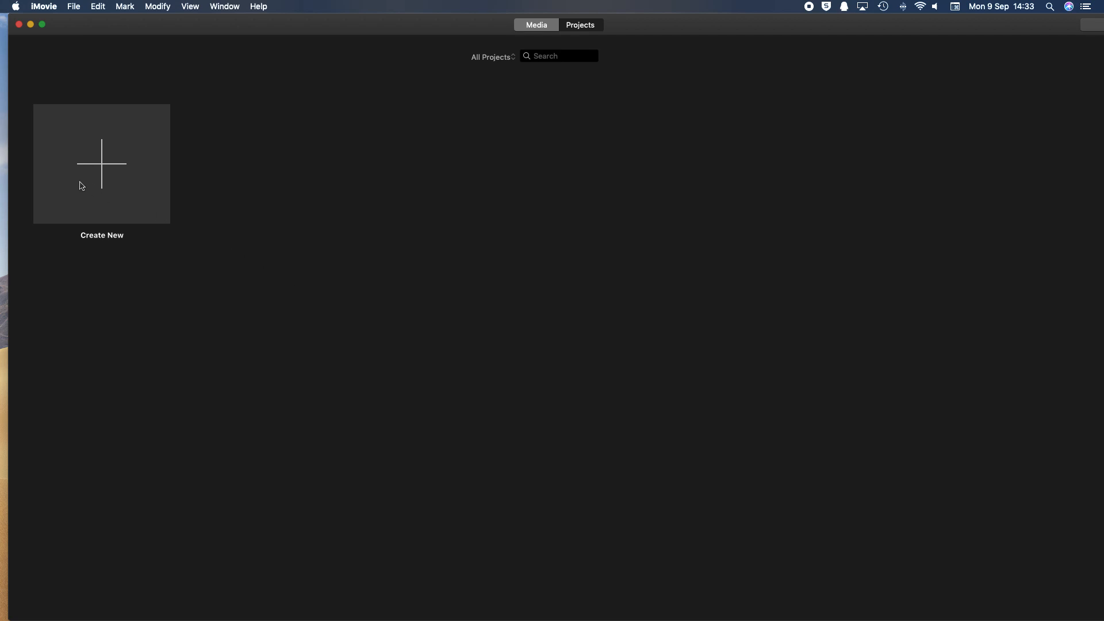
# Step: Create a new movie project and move its window aside to uncover the video files on the desktop
pyautogui.click(102, 169)
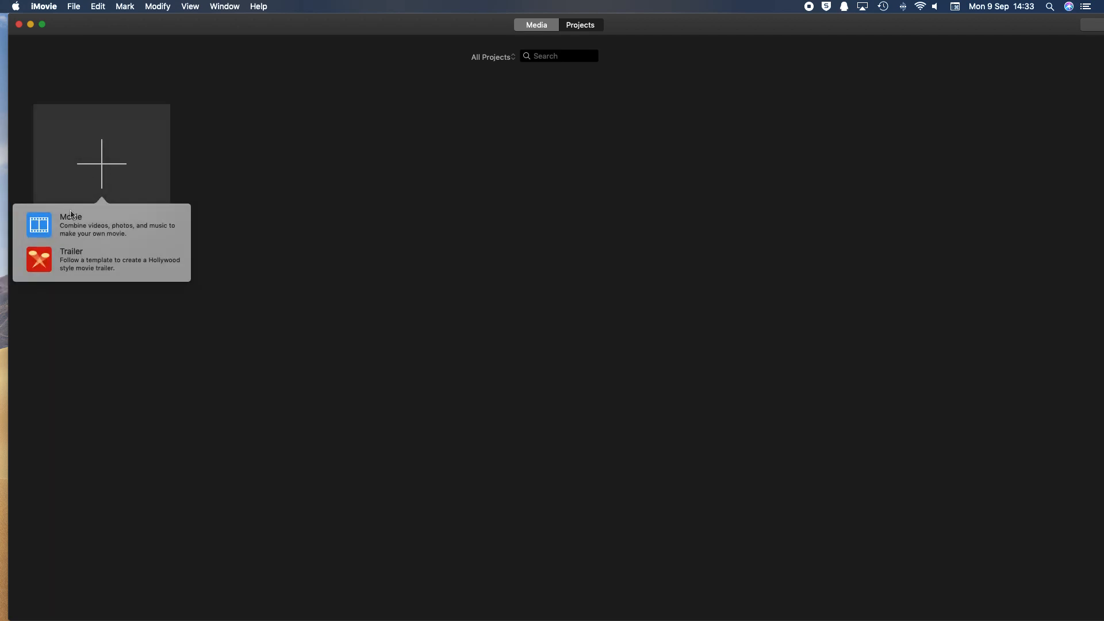
pyautogui.click(103, 232)
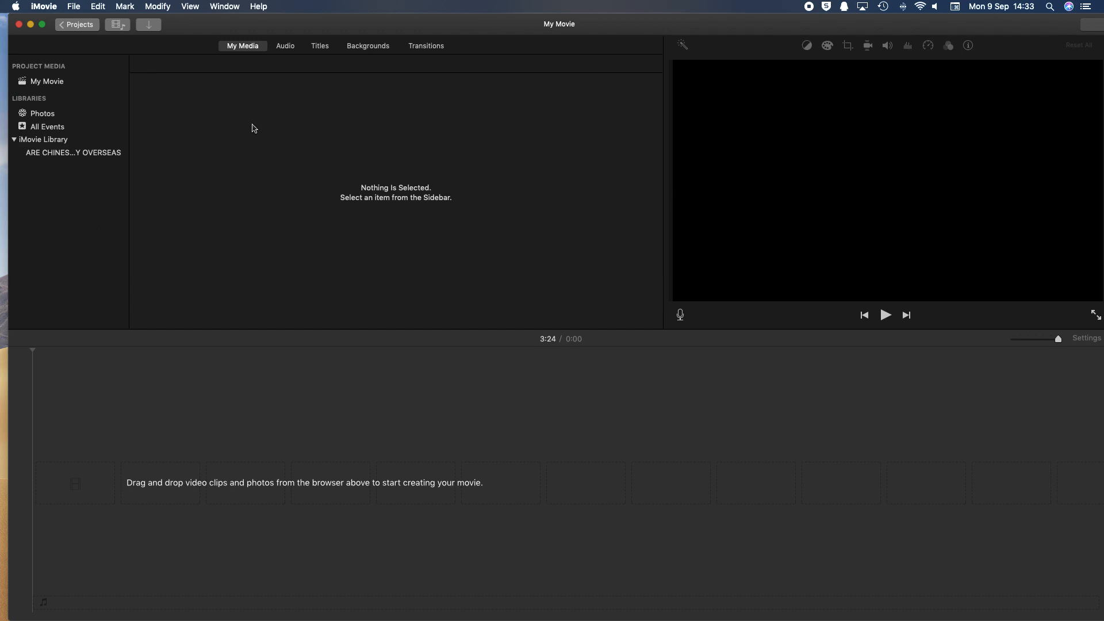
pyautogui.moveTo(229, 30); pyautogui.dragTo(370, 36)
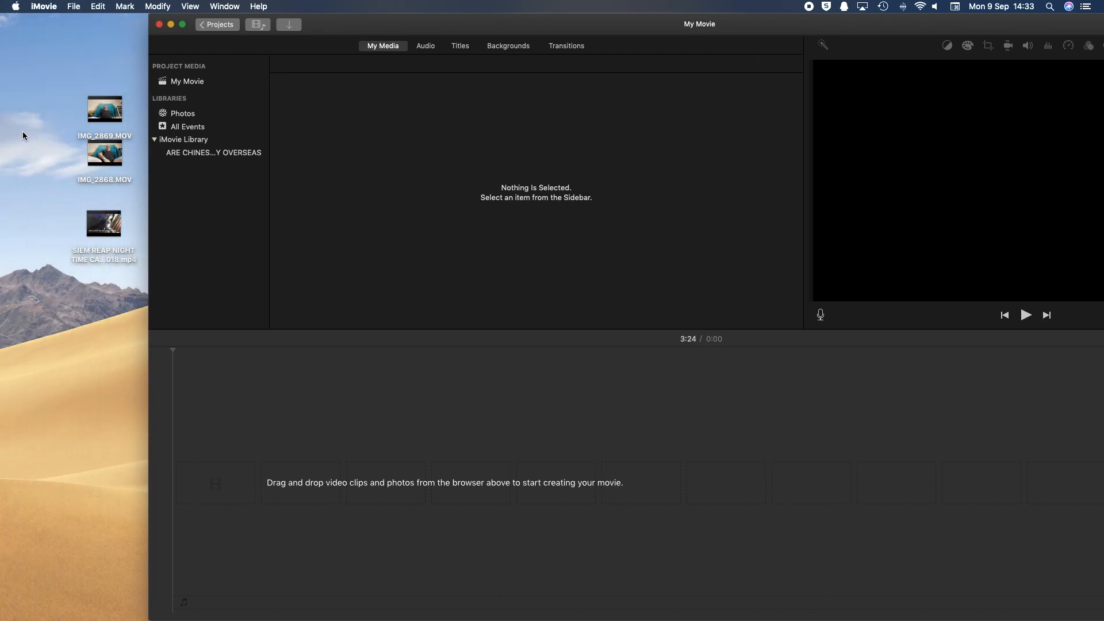
# Step: Import the SIEM REAP NIGHT TIME CAMBODIA 2018 video and IMG_2869.MOV from the desktop into My Movie's project media
pyautogui.moveTo(93, 225); pyautogui.dragTo(344, 107)
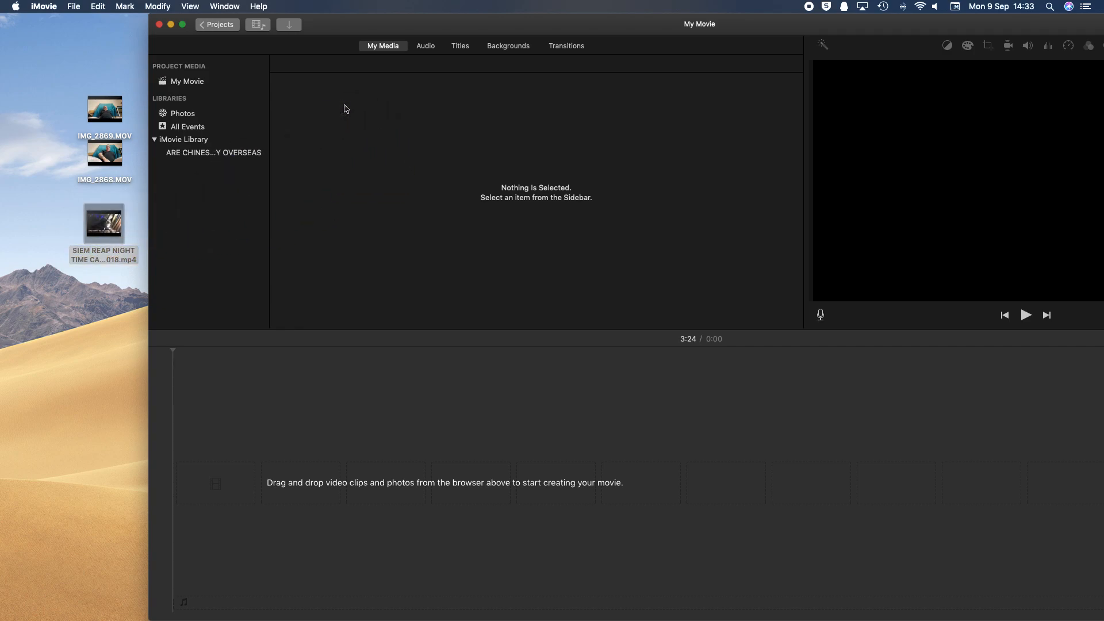
pyautogui.moveTo(92, 230); pyautogui.dragTo(377, 108)
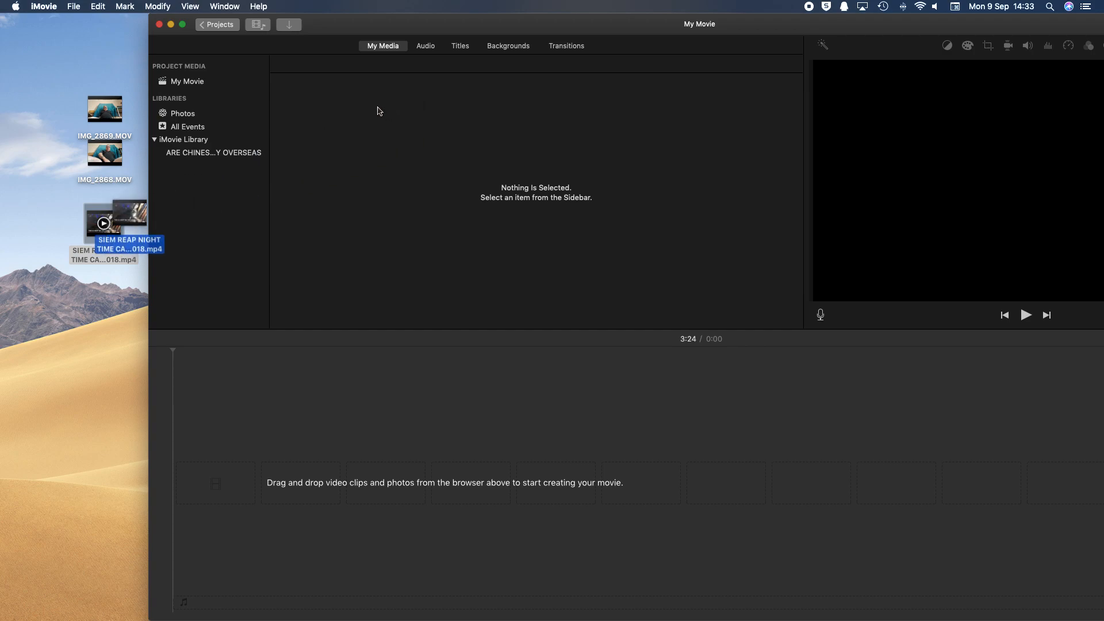
pyautogui.click(194, 87)
pyautogui.moveTo(95, 222); pyautogui.dragTo(367, 128)
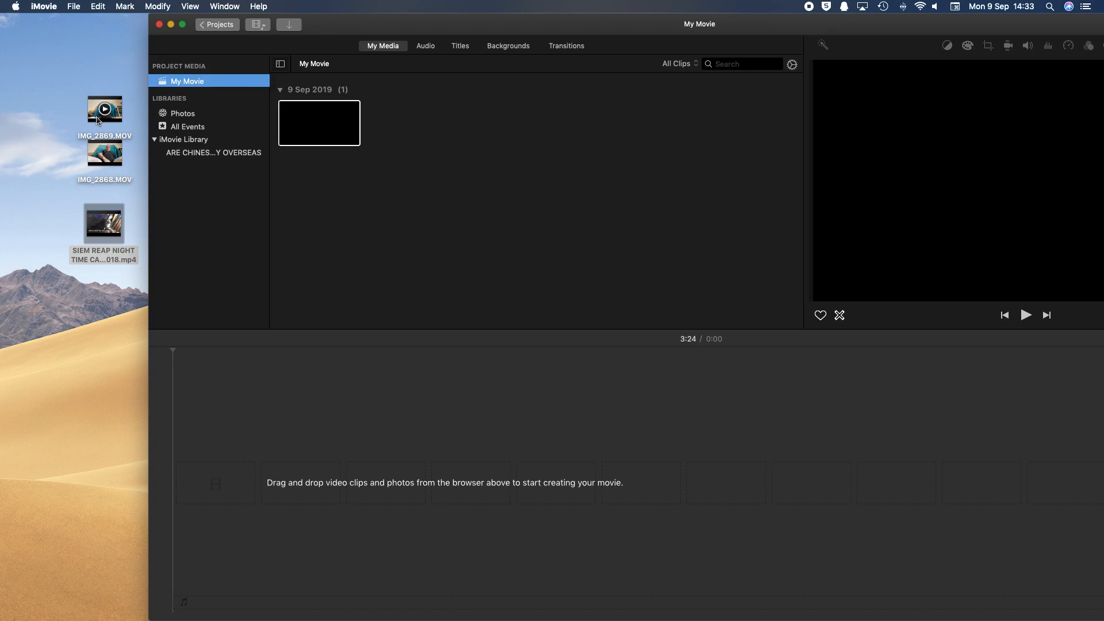
pyautogui.moveTo(96, 120); pyautogui.dragTo(437, 135)
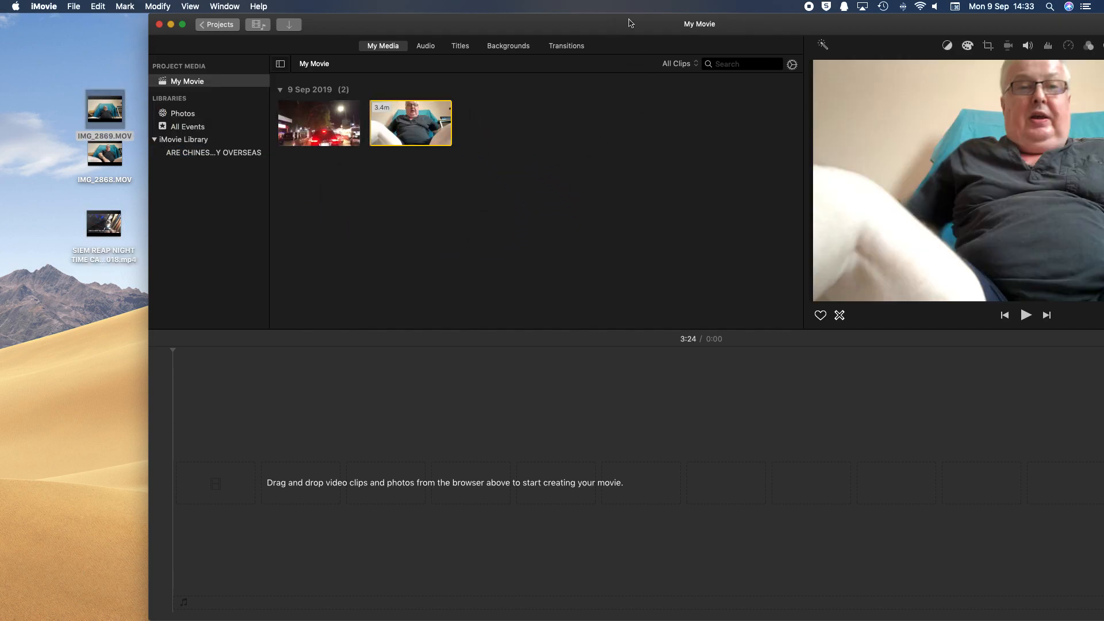
# Step: Crop the IMG_2869 clip tightly around the man's head, keeping only blue cloth behind him, and apply the crop
pyautogui.moveTo(630, 23); pyautogui.dragTo(446, 27)
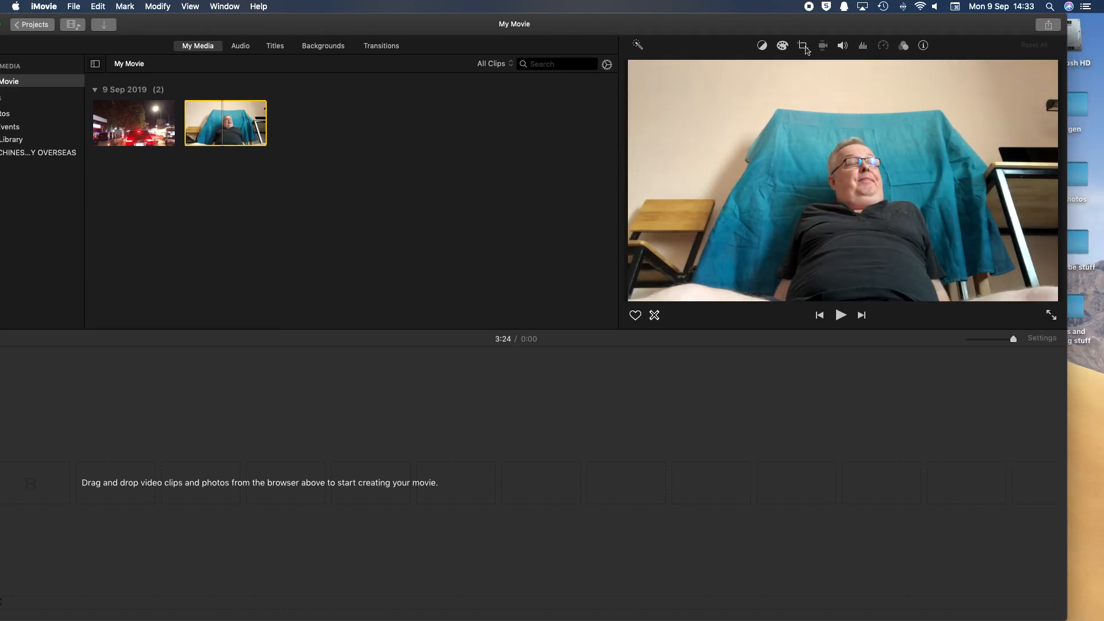
pyautogui.click(804, 46)
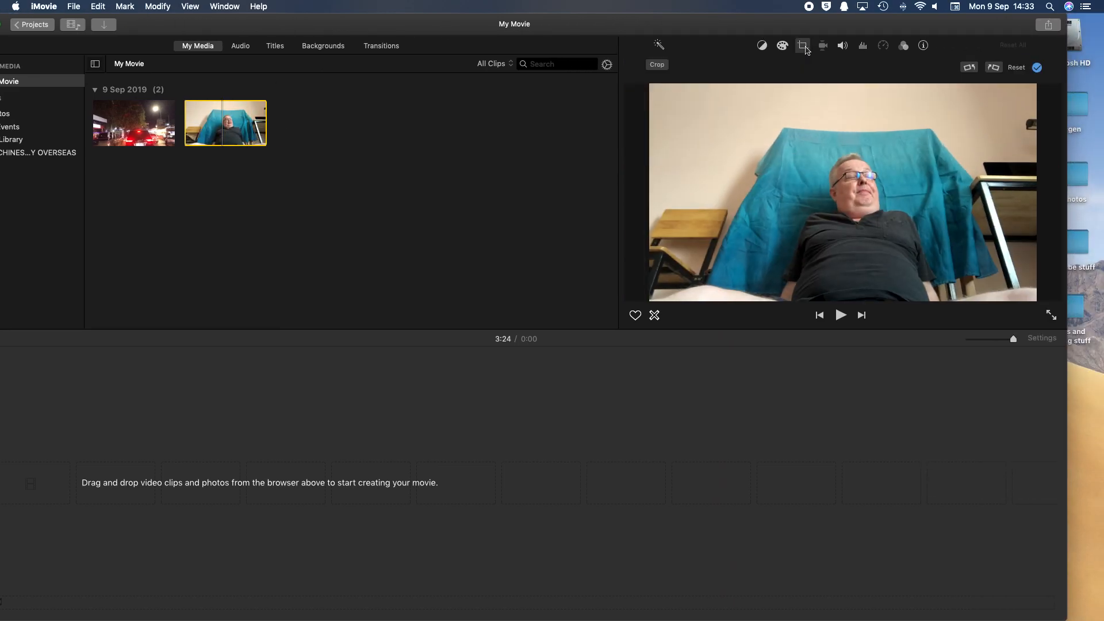
pyautogui.click(656, 66)
pyautogui.moveTo(651, 87); pyautogui.dragTo(783, 141)
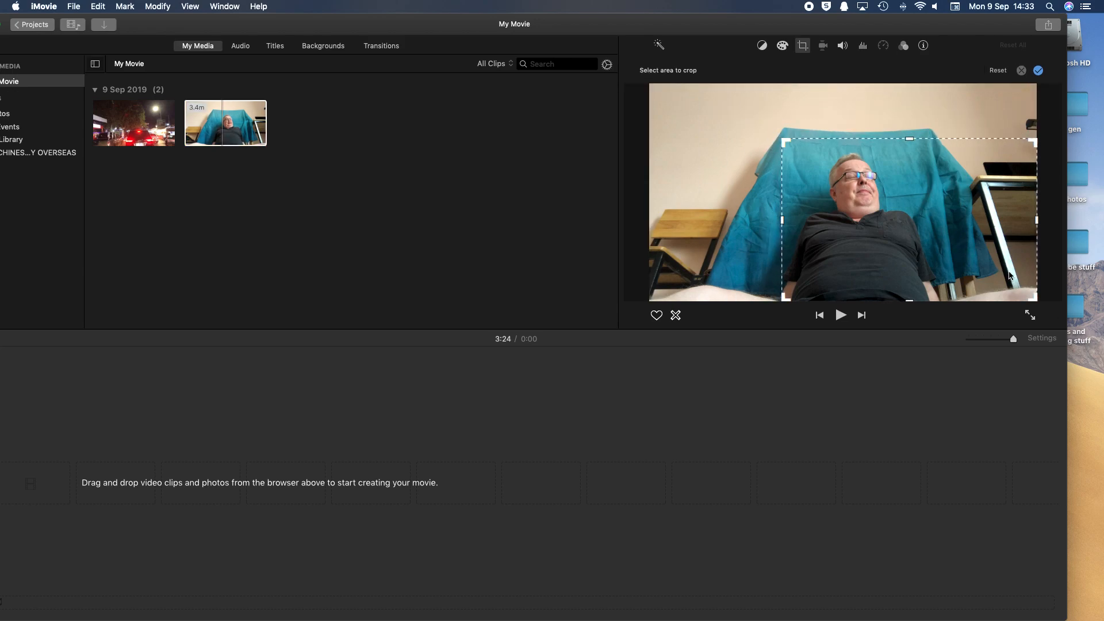
pyautogui.moveTo(1034, 300); pyautogui.dragTo(941, 269)
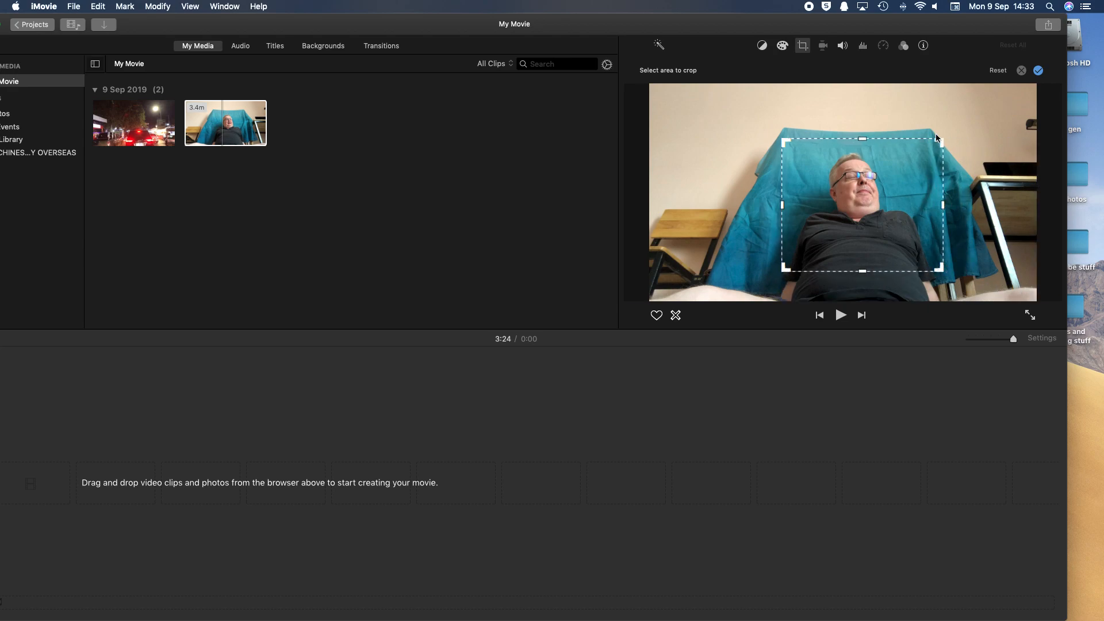
pyautogui.moveTo(939, 139); pyautogui.dragTo(928, 153)
pyautogui.moveTo(784, 270); pyautogui.dragTo(795, 220)
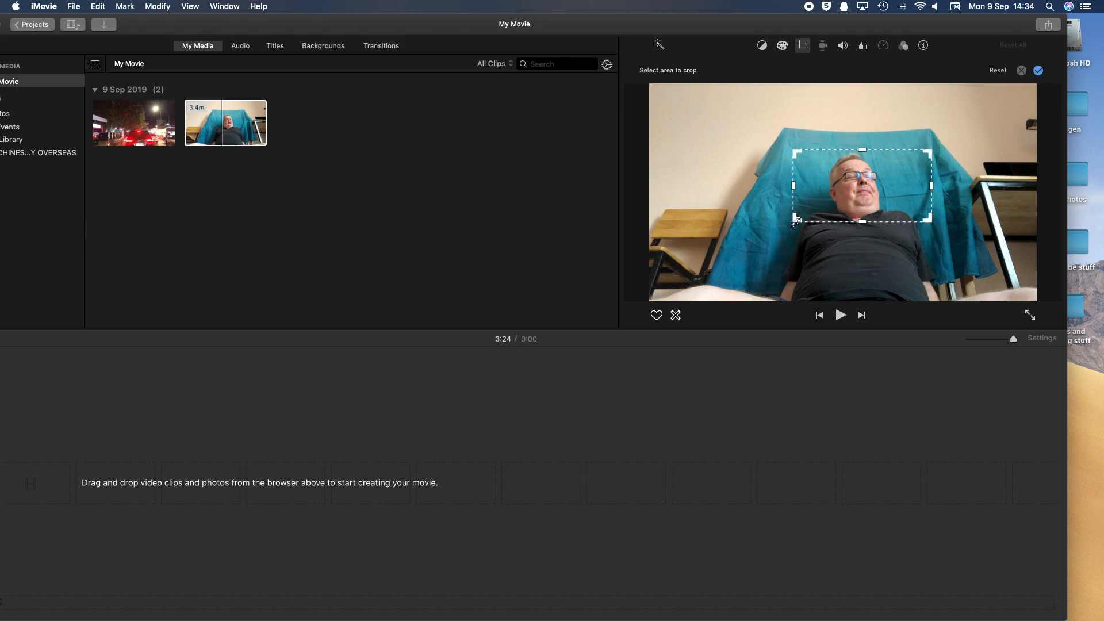
pyautogui.click(1038, 70)
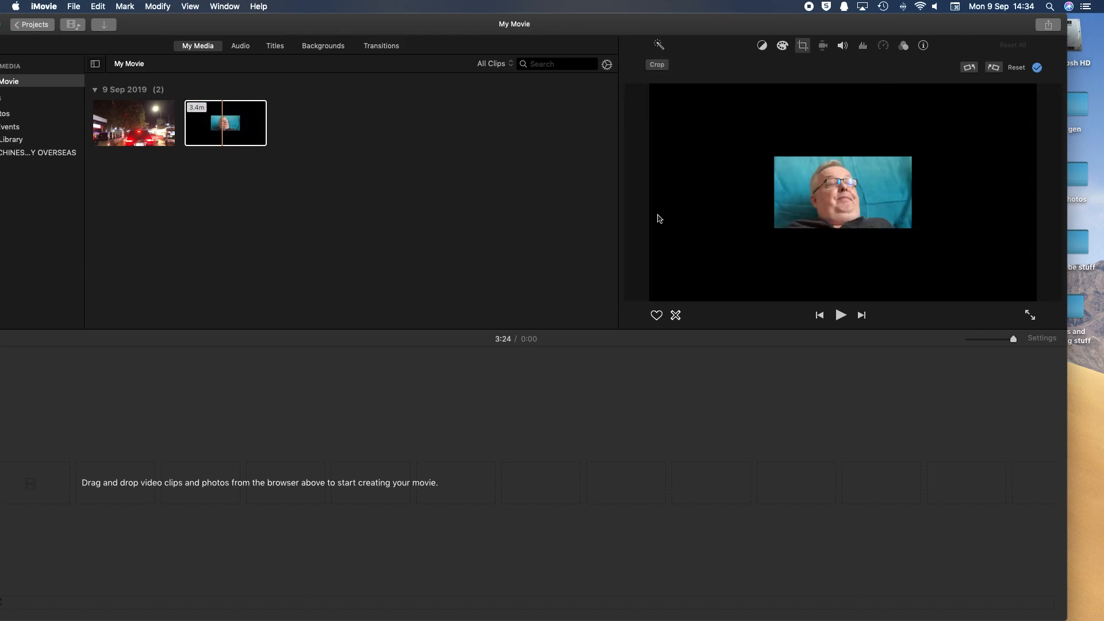
# Step: Add the whole Siem Reap night-time clip to the empty timeline
pyautogui.click(137, 123)
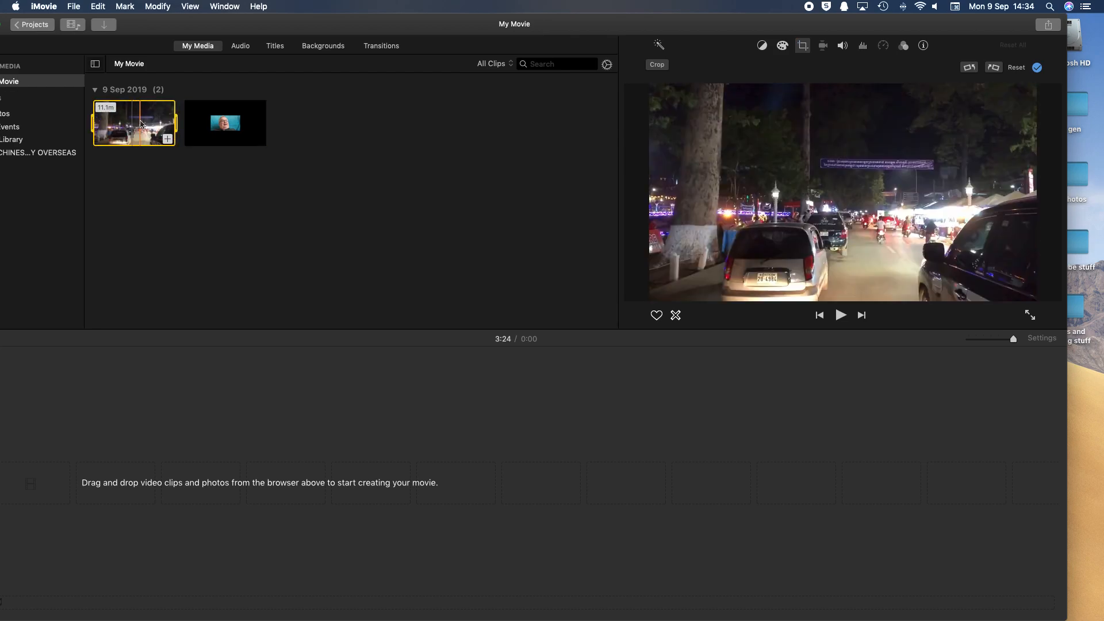
pyautogui.moveTo(142, 123); pyautogui.dragTo(10, 496)
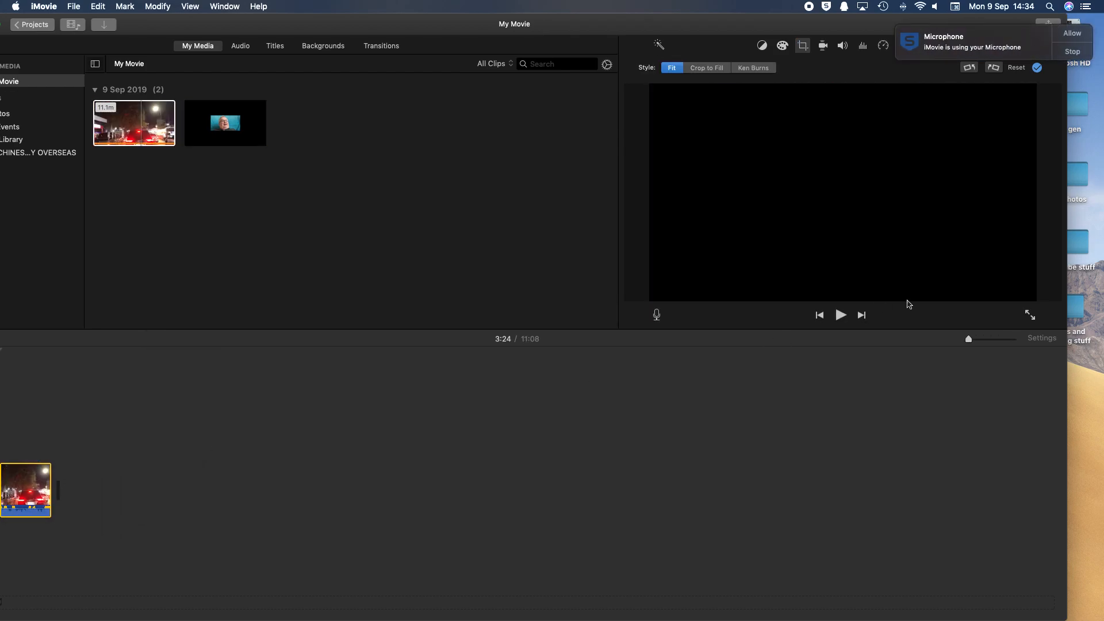
# Step: Detach the audio from the Siem Reap clip in the timeline and delete the detached audio track
pyautogui.moveTo(972, 340); pyautogui.dragTo(977, 340)
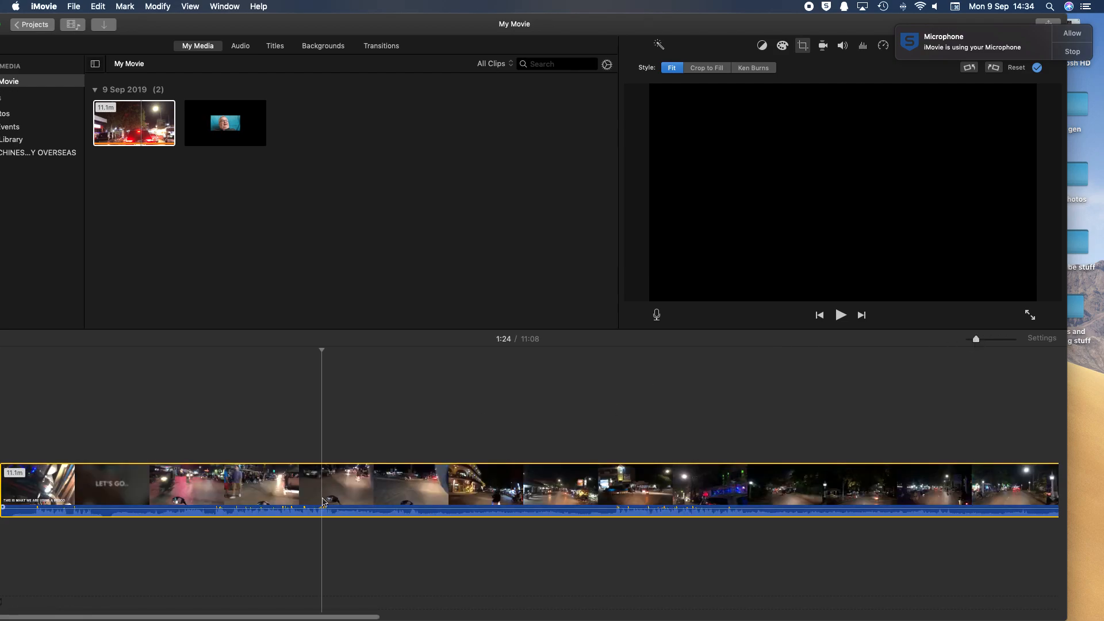
pyautogui.rightClick(323, 502)
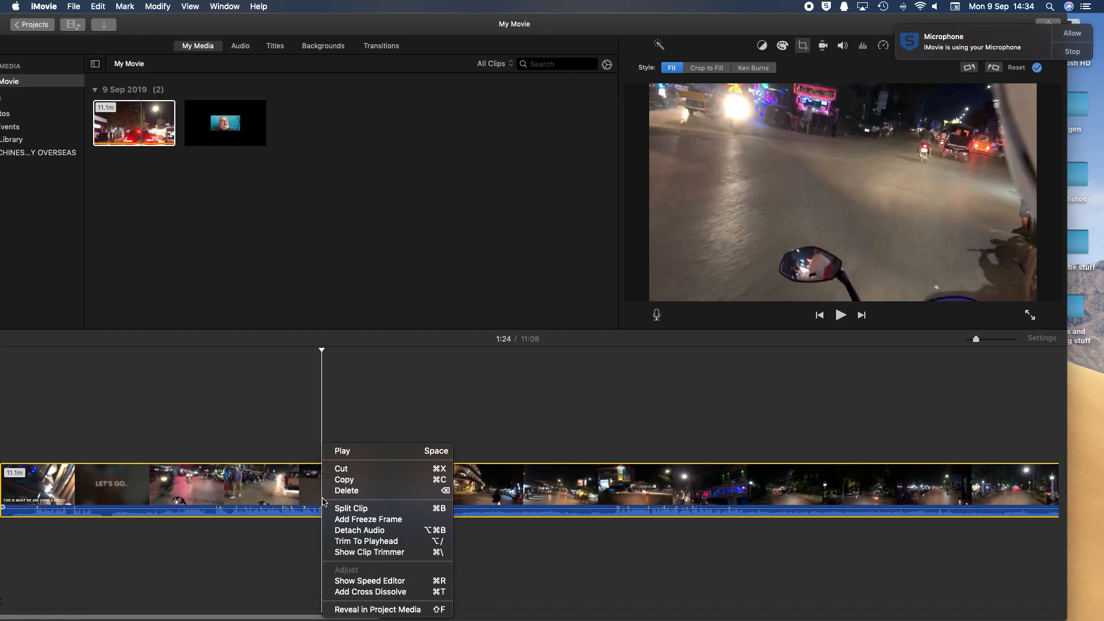
pyautogui.click(339, 530)
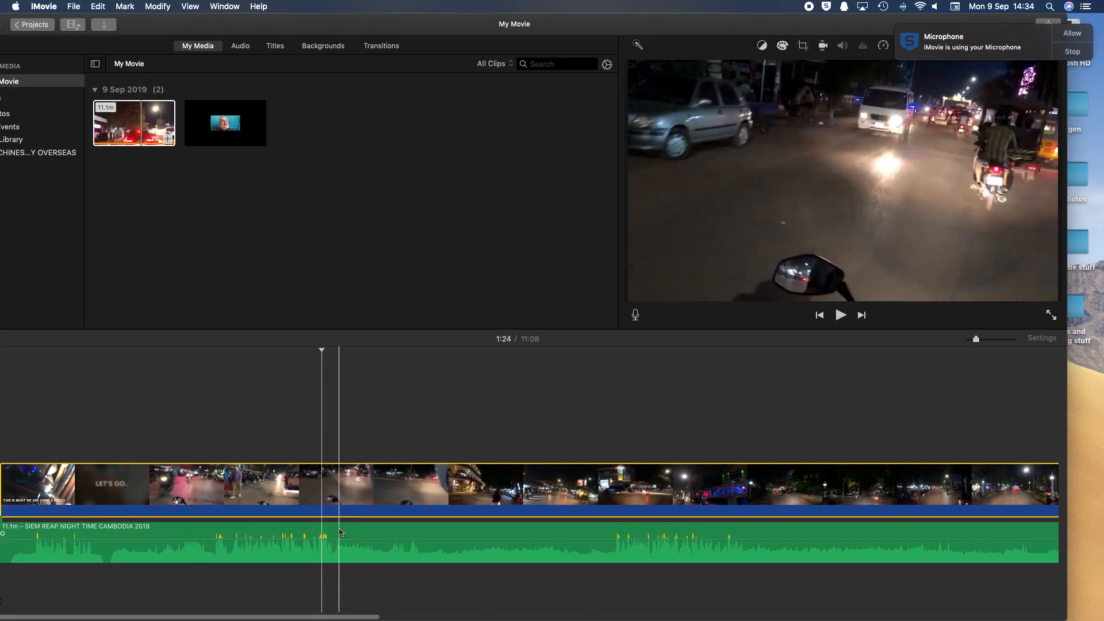
pyautogui.click(398, 547)
pyautogui.press('Delete')
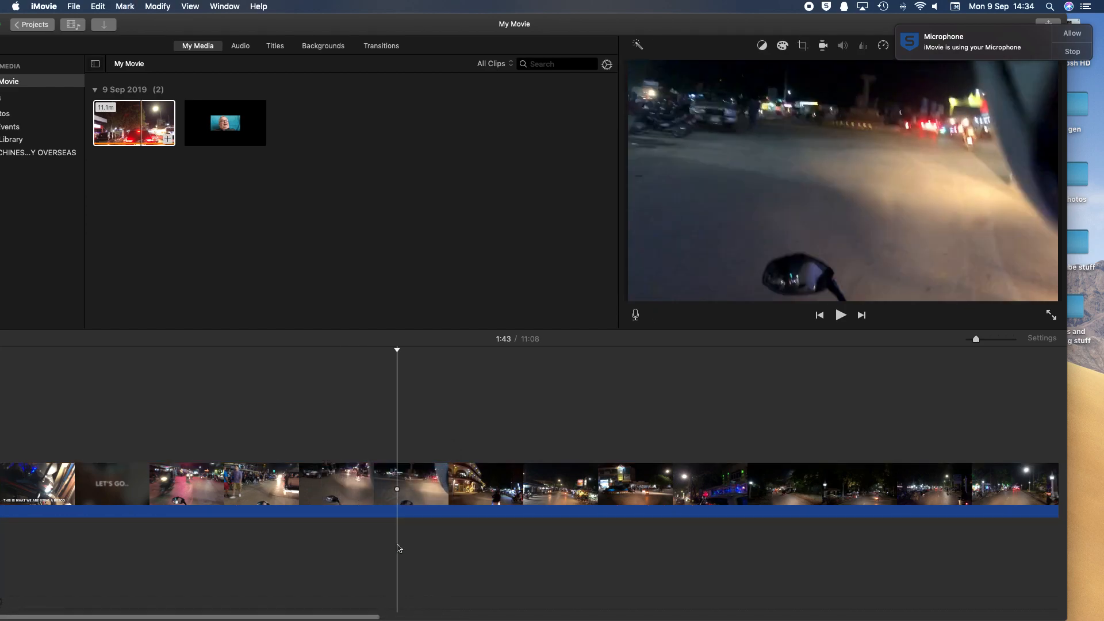
# Step: Overlay the cropped IMG_2869 clip above the Siem Reap clip in the timeline and set its overlay style to Green/Blue Screen
pyautogui.hscroll(5, 242, 433)
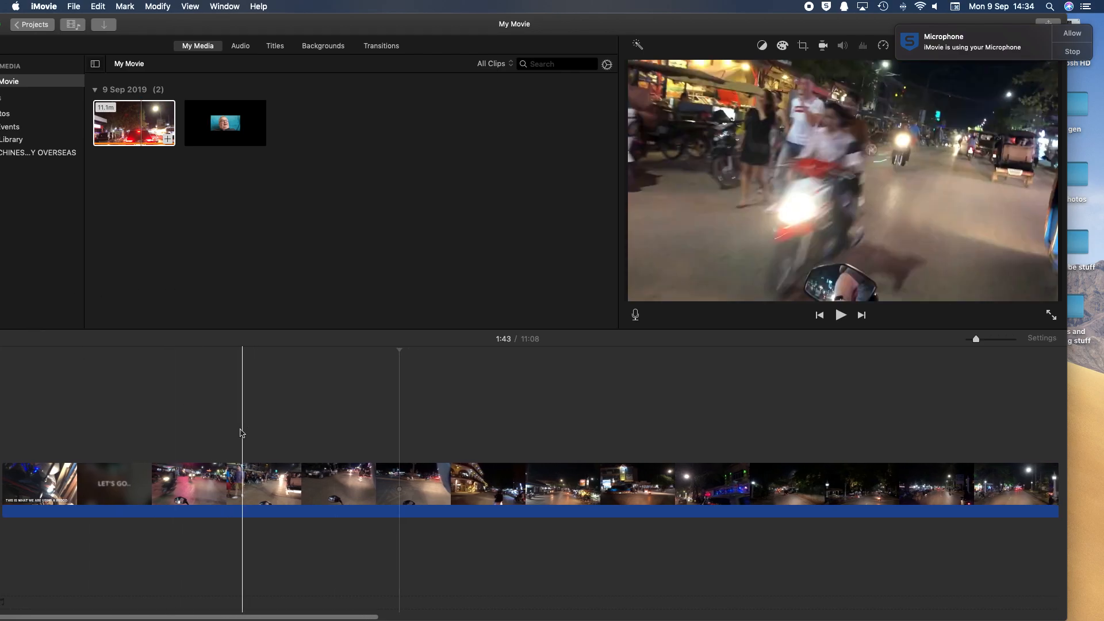
pyautogui.moveTo(214, 117); pyautogui.dragTo(216, 440)
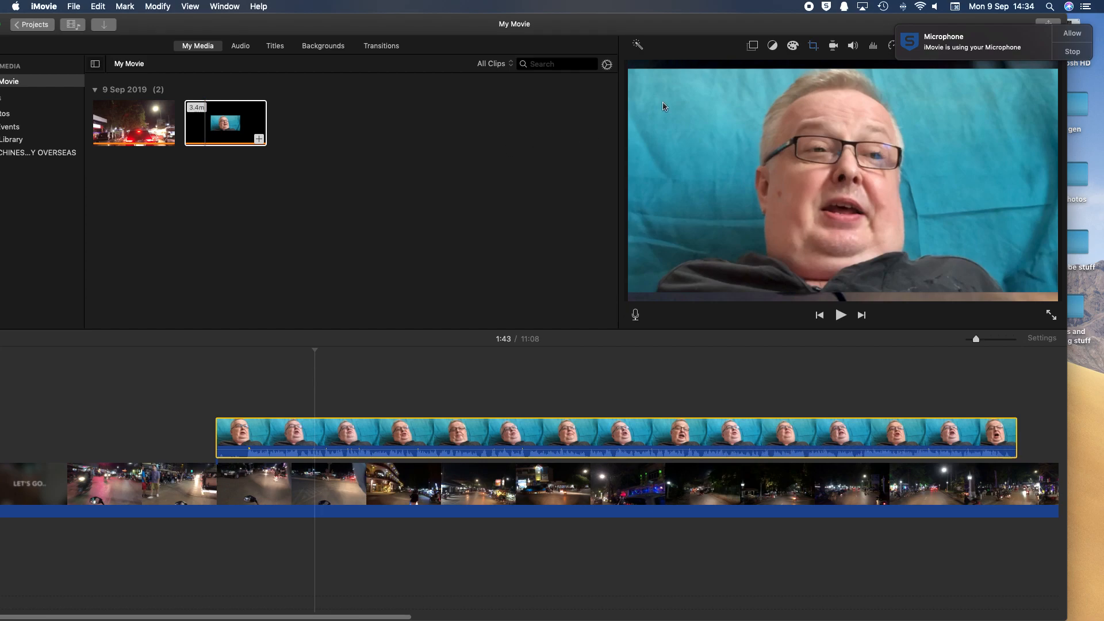
pyautogui.click(752, 46)
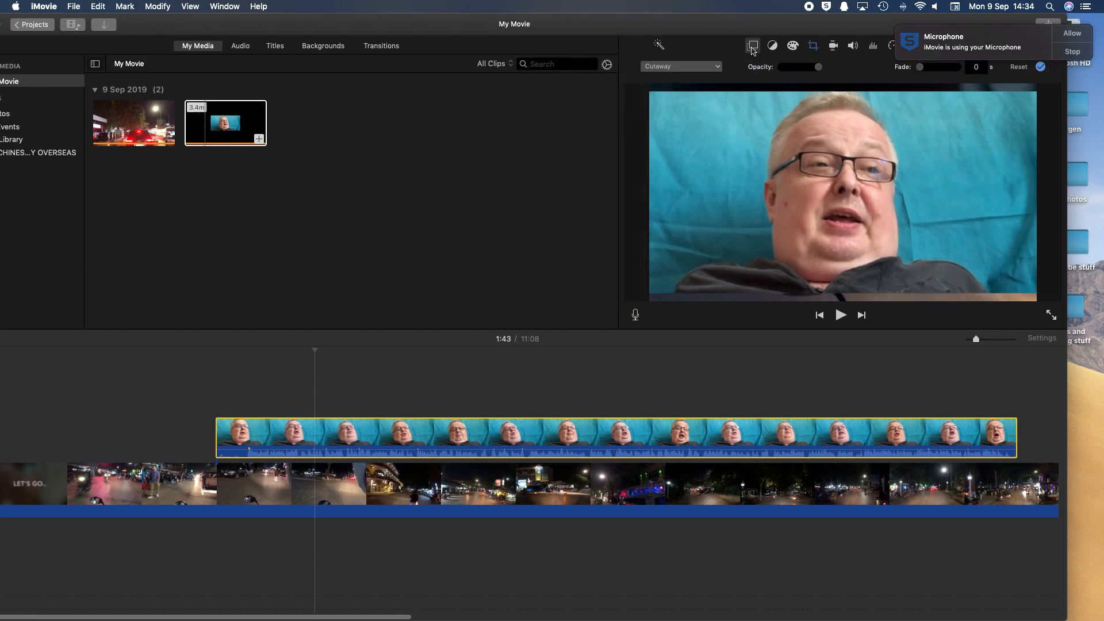
pyautogui.click(717, 68)
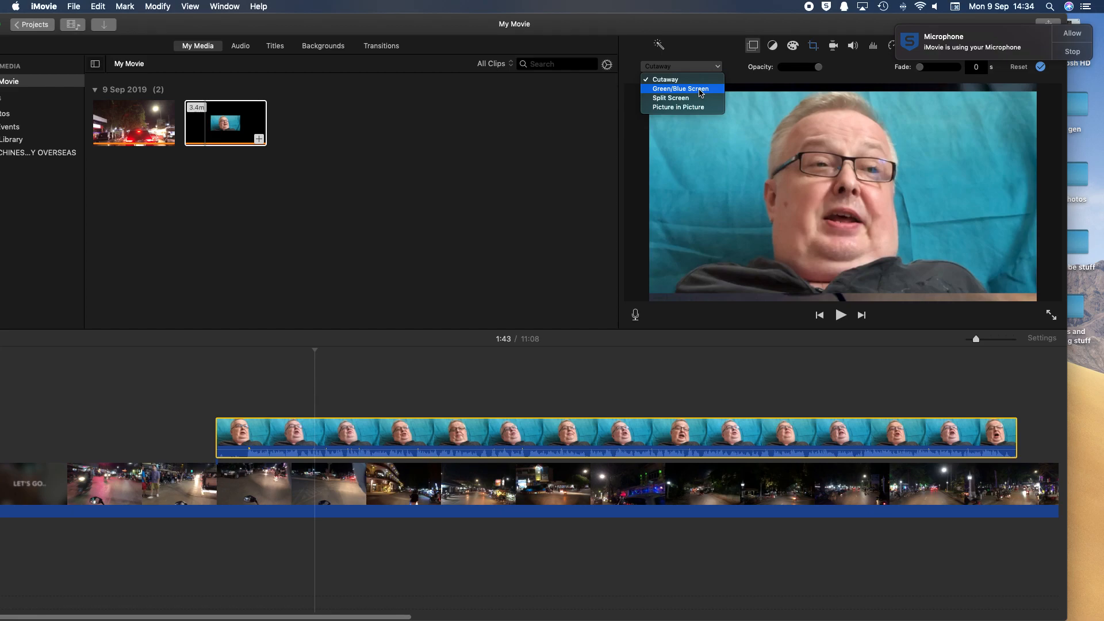
pyautogui.click(700, 89)
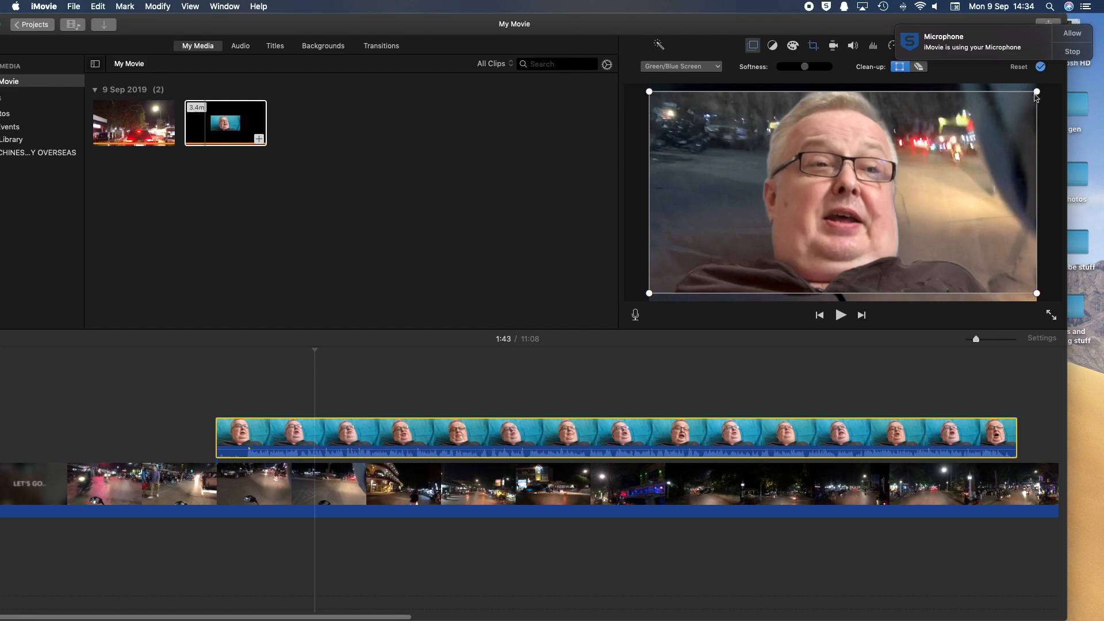
# Step: Erase leftover blue backdrop on both sides of the man's head with the Clean-up eraser
pyautogui.click(918, 68)
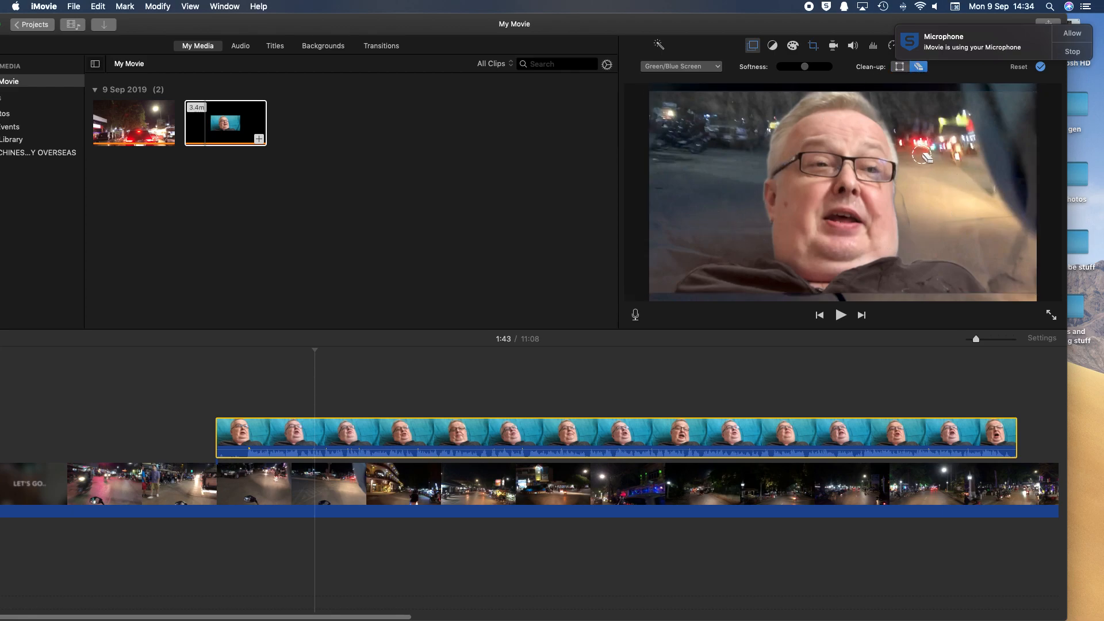
pyautogui.click(954, 183)
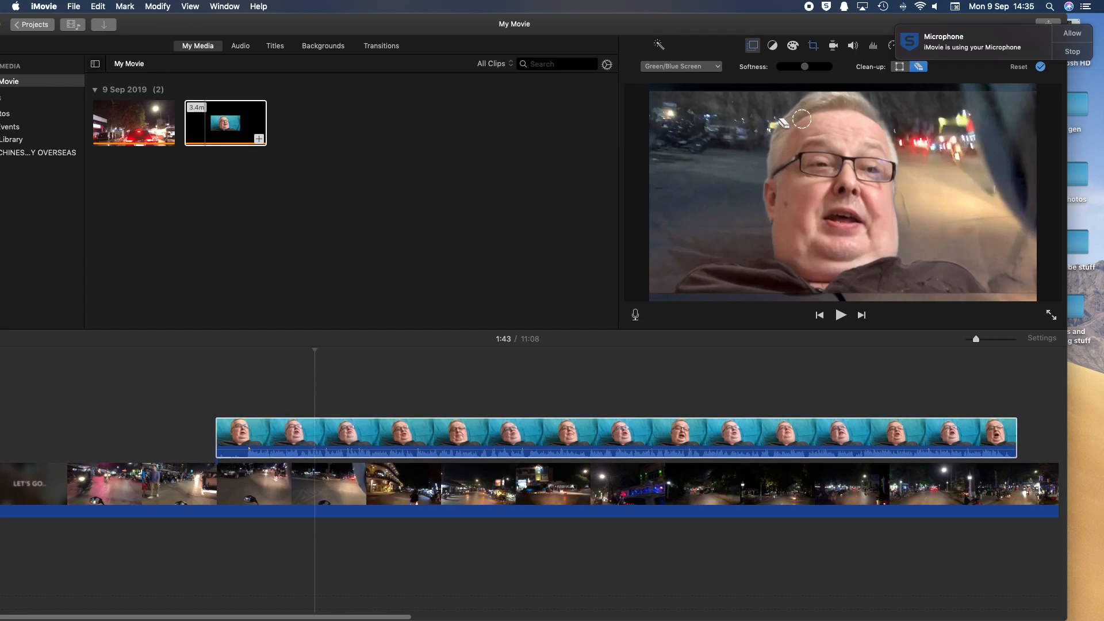
pyautogui.click(735, 191)
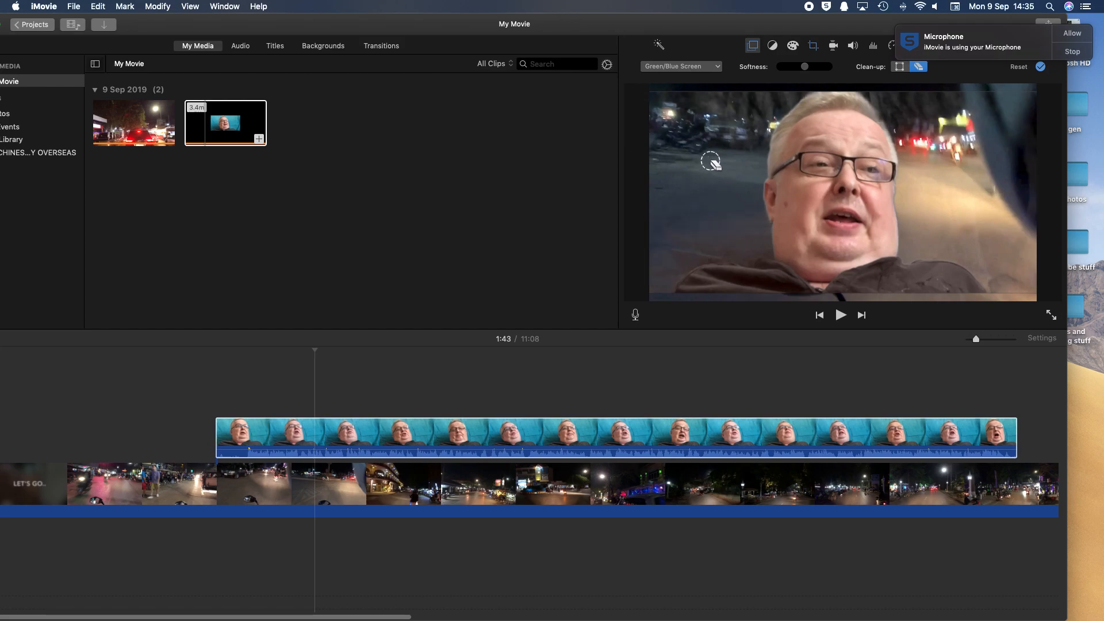
pyautogui.click(962, 183)
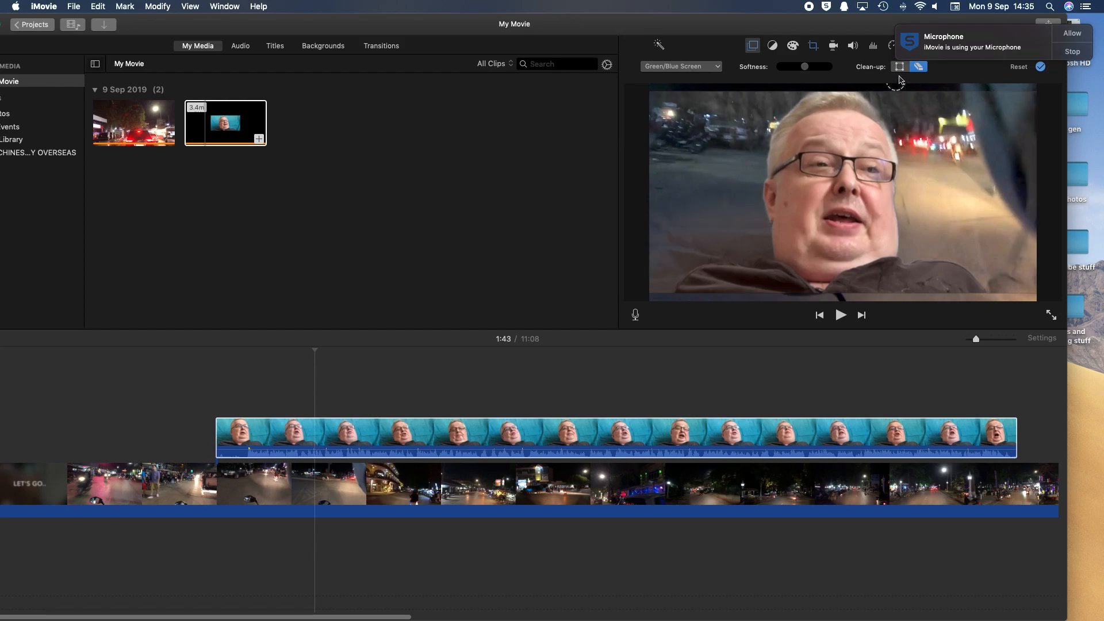
# Step: Pull in the four corners of the Green/Blue Screen Clean-up crop so it closely frames the man's head and excludes his shoulders
pyautogui.click(899, 67)
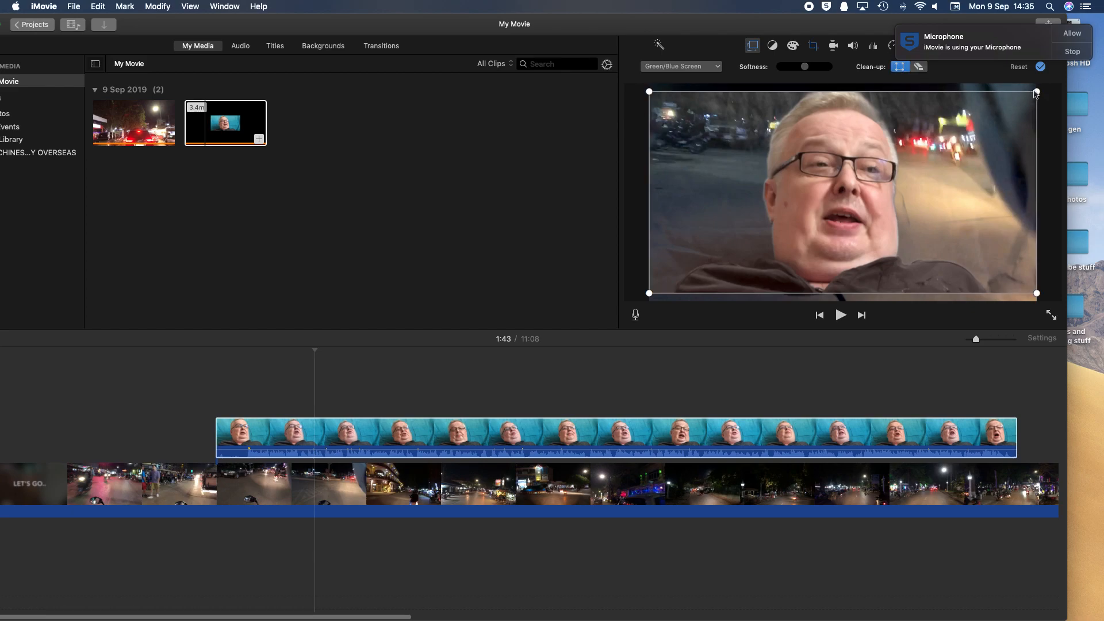
pyautogui.moveTo(1038, 95); pyautogui.dragTo(923, 98)
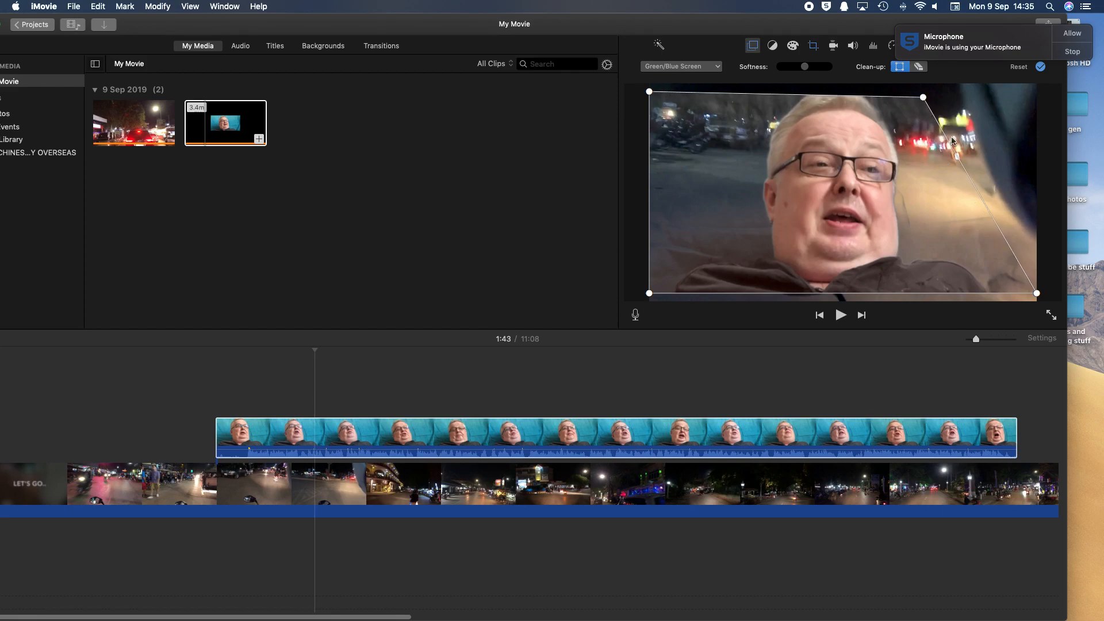
pyautogui.moveTo(1036, 293); pyautogui.dragTo(900, 268)
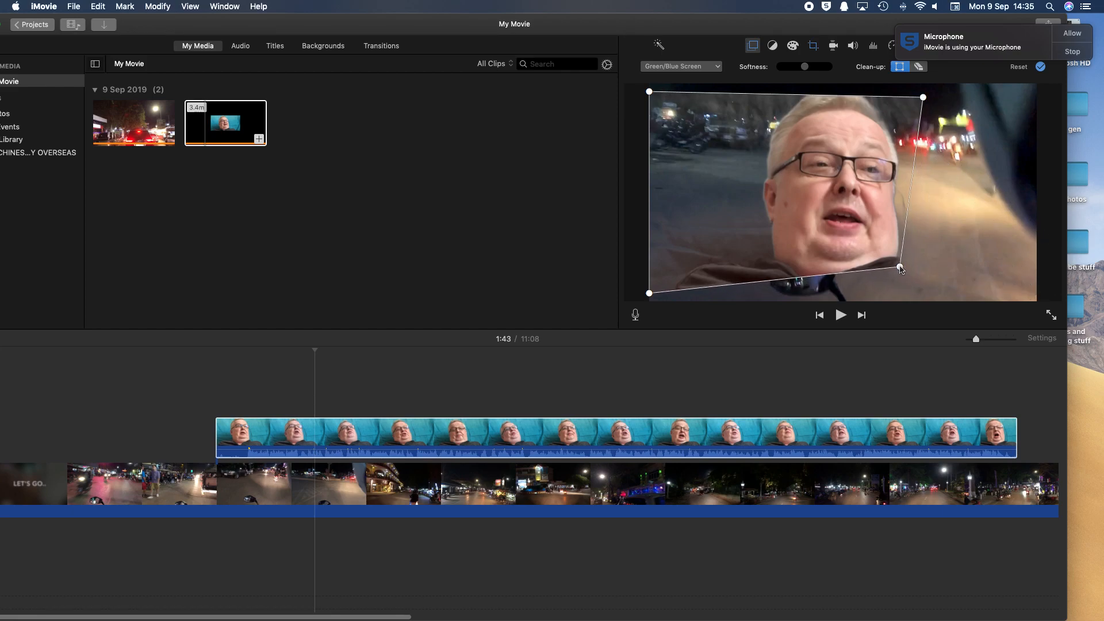
pyautogui.moveTo(649, 294); pyautogui.dragTo(763, 266)
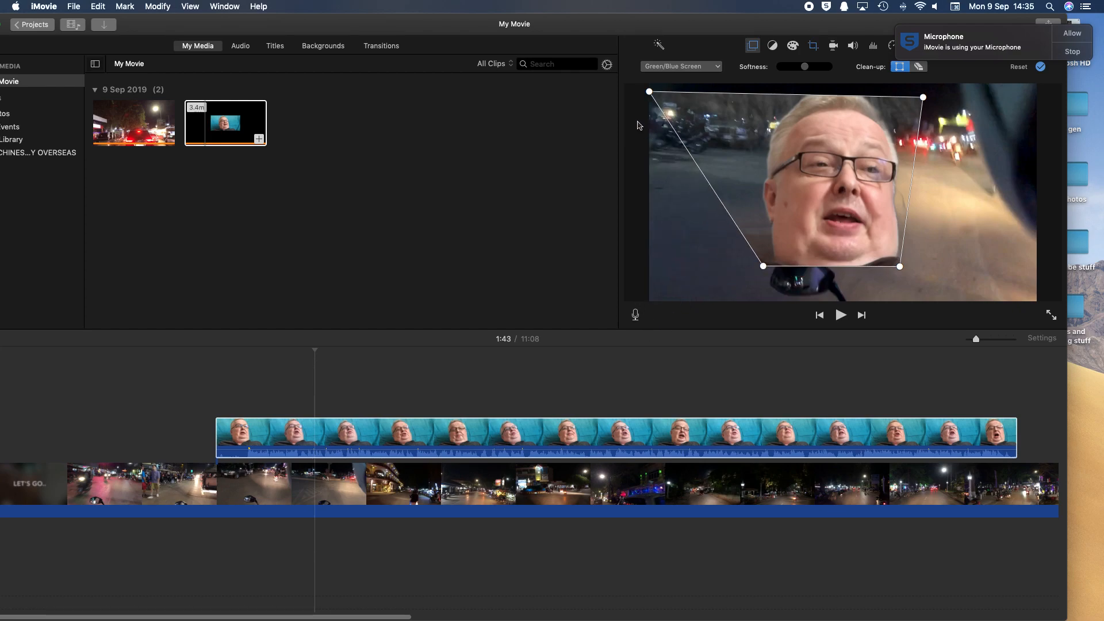
pyautogui.moveTo(650, 94); pyautogui.dragTo(740, 95)
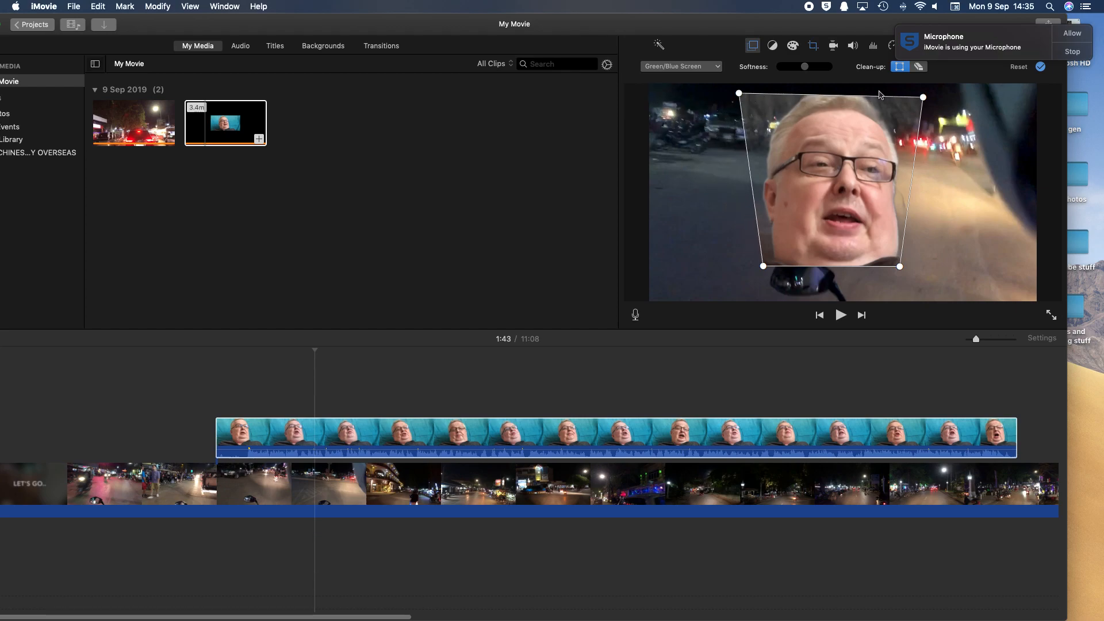
pyautogui.moveTo(923, 98); pyautogui.dragTo(925, 92)
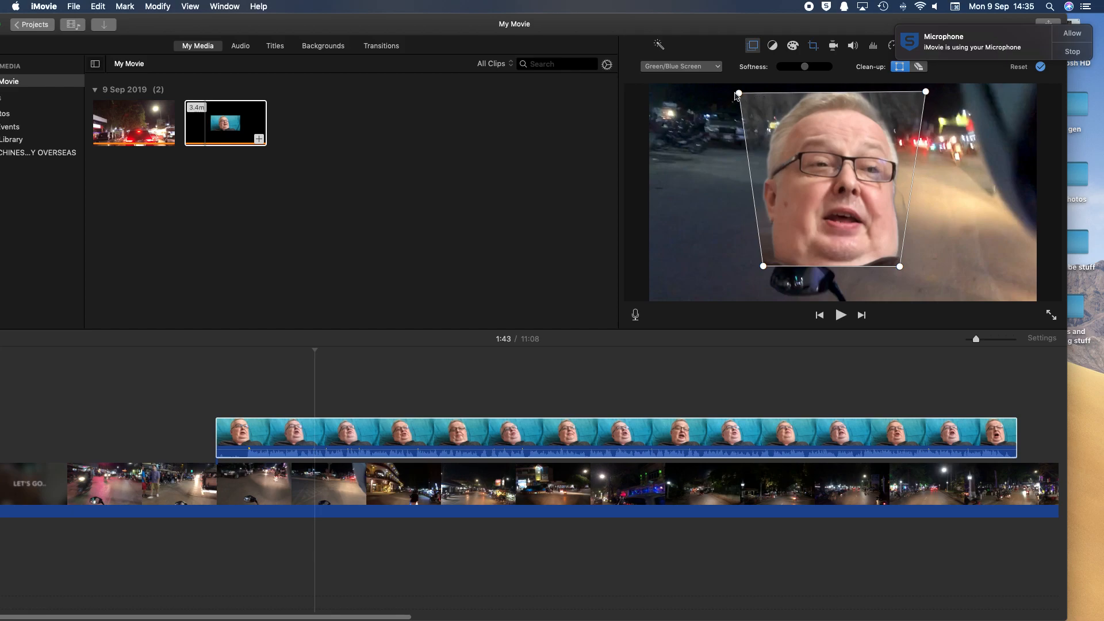
pyautogui.moveTo(740, 95); pyautogui.dragTo(734, 94)
pyautogui.moveTo(900, 269); pyautogui.dragTo(884, 261)
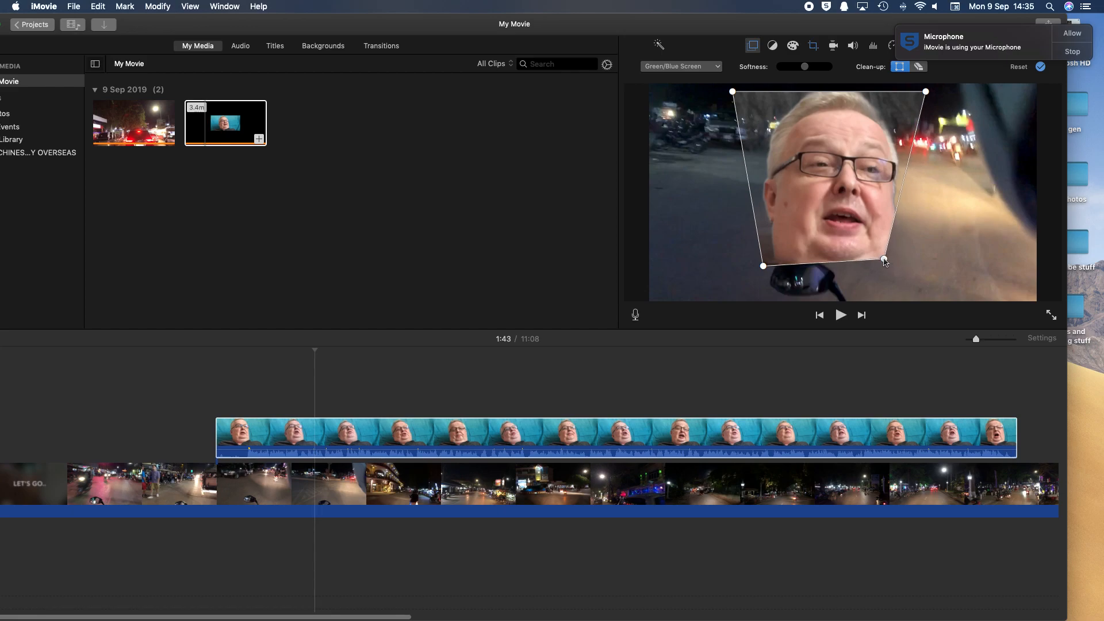
# Step: Tighten the two upper corners of the Green/Blue Screen Clean-up crop around the man's forehead and apply the overlay settings
pyautogui.moveTo(927, 94); pyautogui.dragTo(896, 102)
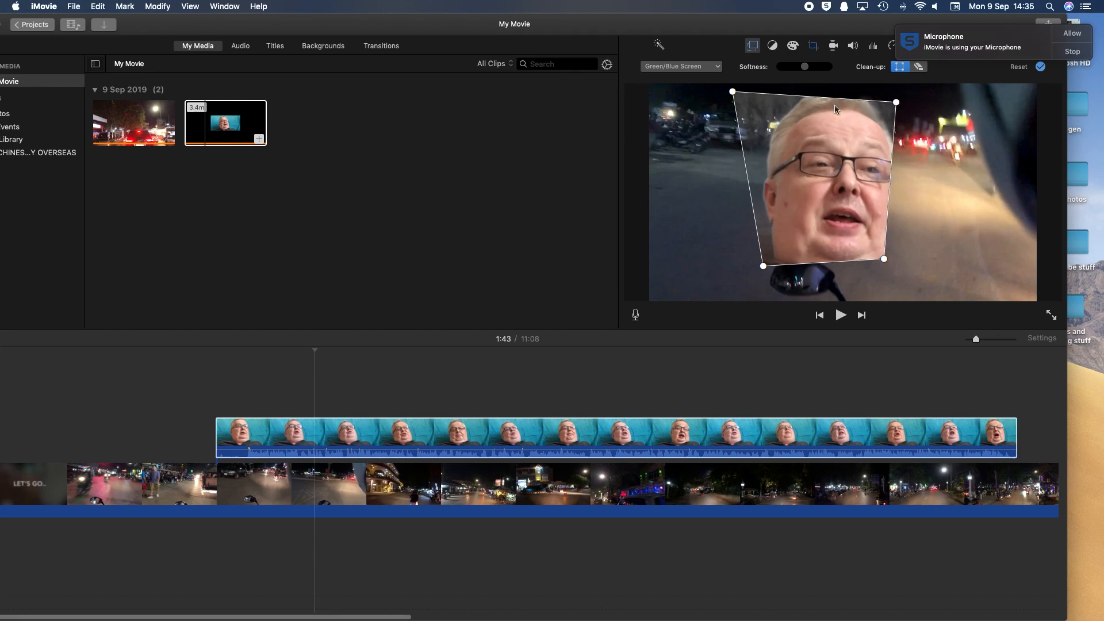
pyautogui.moveTo(733, 92); pyautogui.dragTo(760, 108)
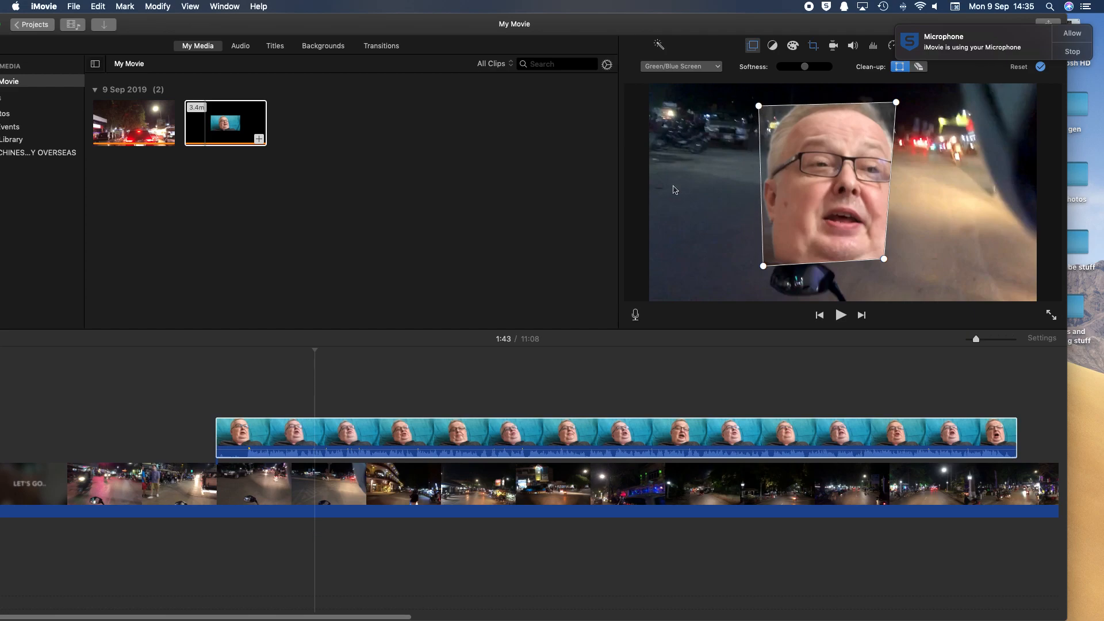
pyautogui.click(1040, 67)
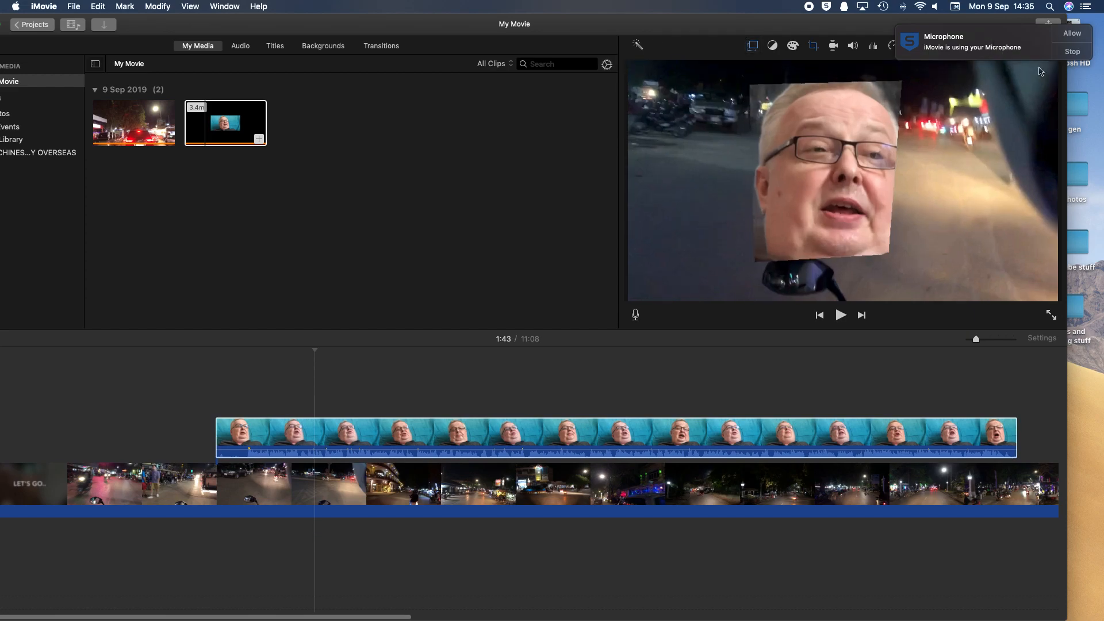
# Step: Preview the composite from just before the overlay clip begins, and allow the microphone use request
pyautogui.click(1071, 34)
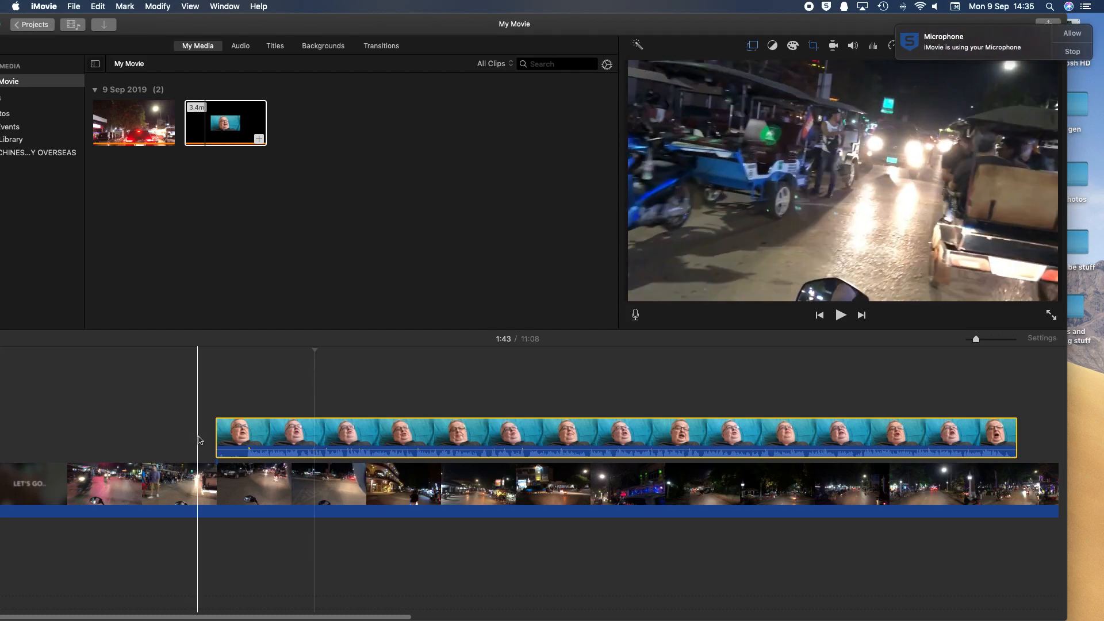
pyautogui.press('space')
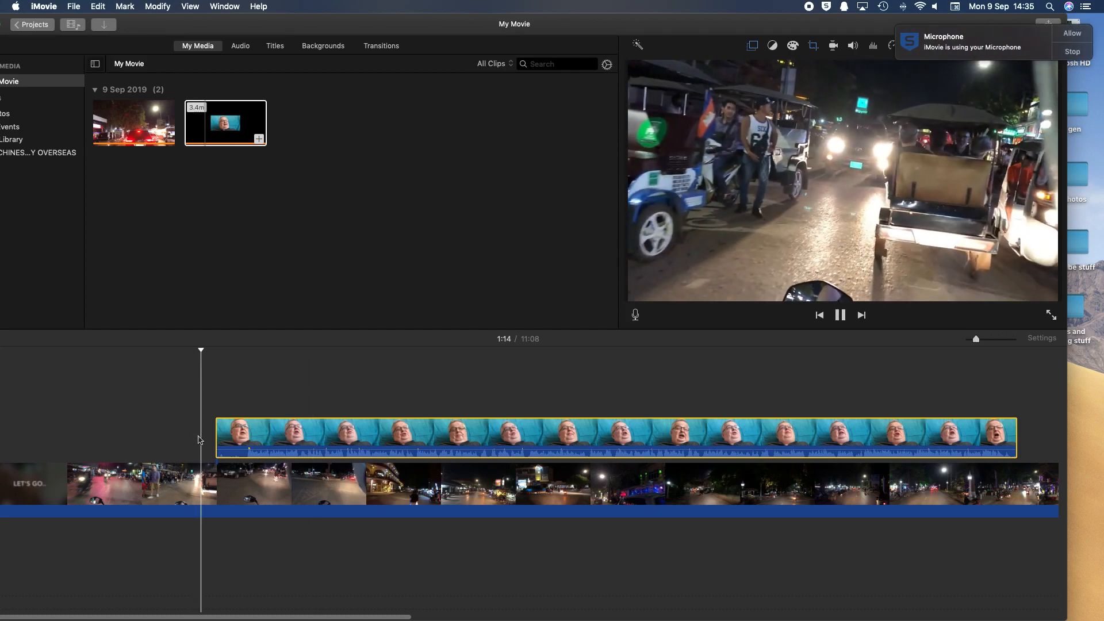
pyautogui.press('XF86AudioMute')
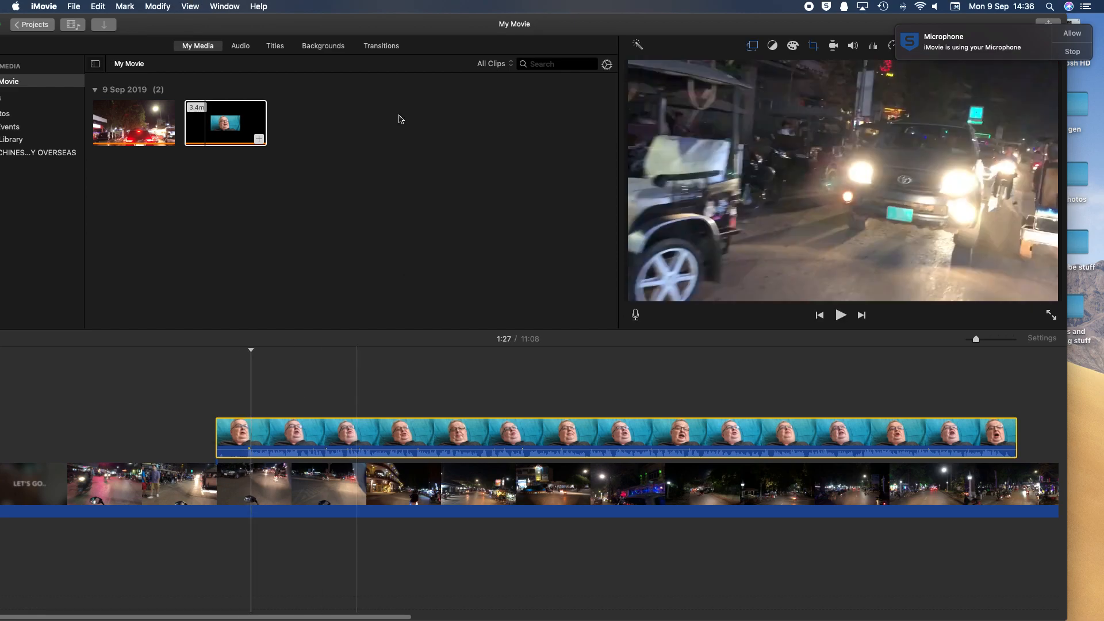
pyautogui.click(792, 153)
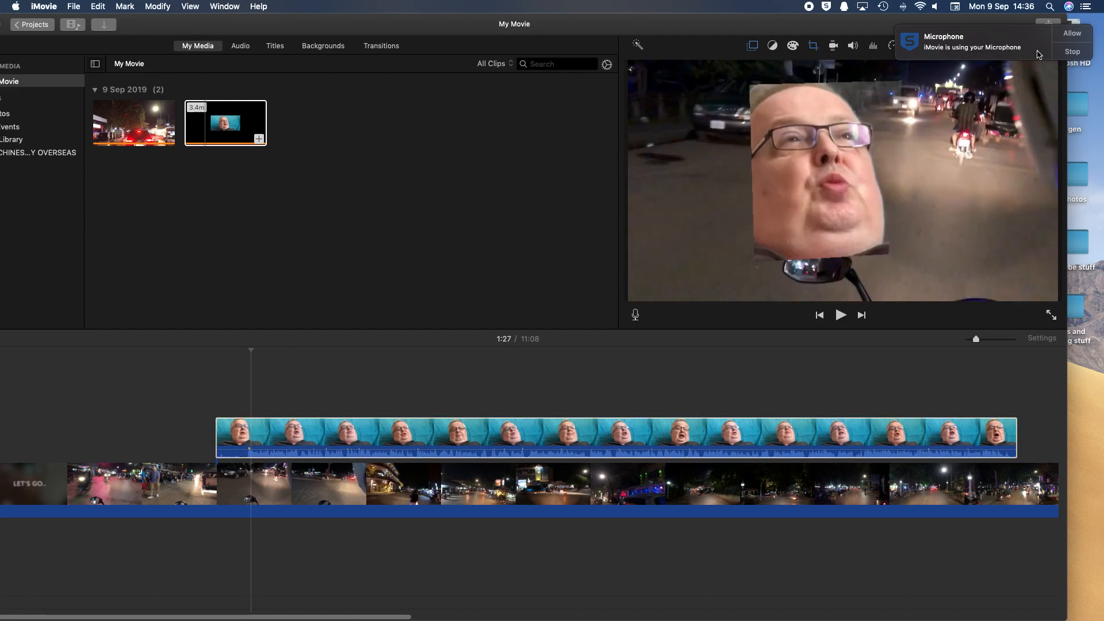
pyautogui.click(1069, 35)
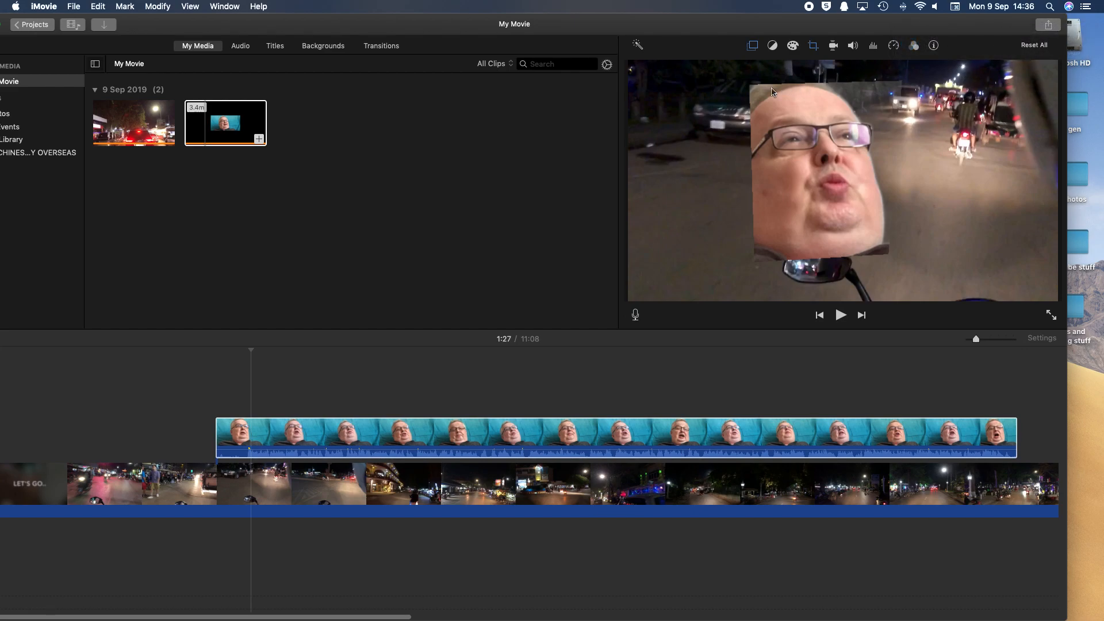
# Step: Lower the overlay's Green/Blue Screen Softness to about a quarter of its range and replay from just before the overlay clip
pyautogui.click(753, 47)
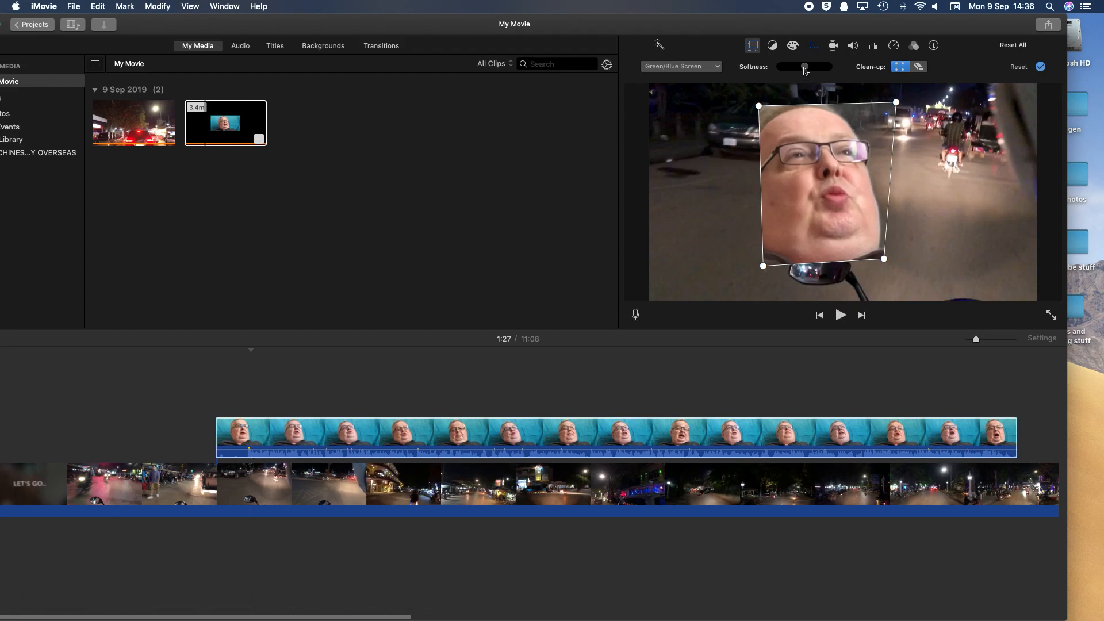
pyautogui.moveTo(805, 70); pyautogui.dragTo(792, 73)
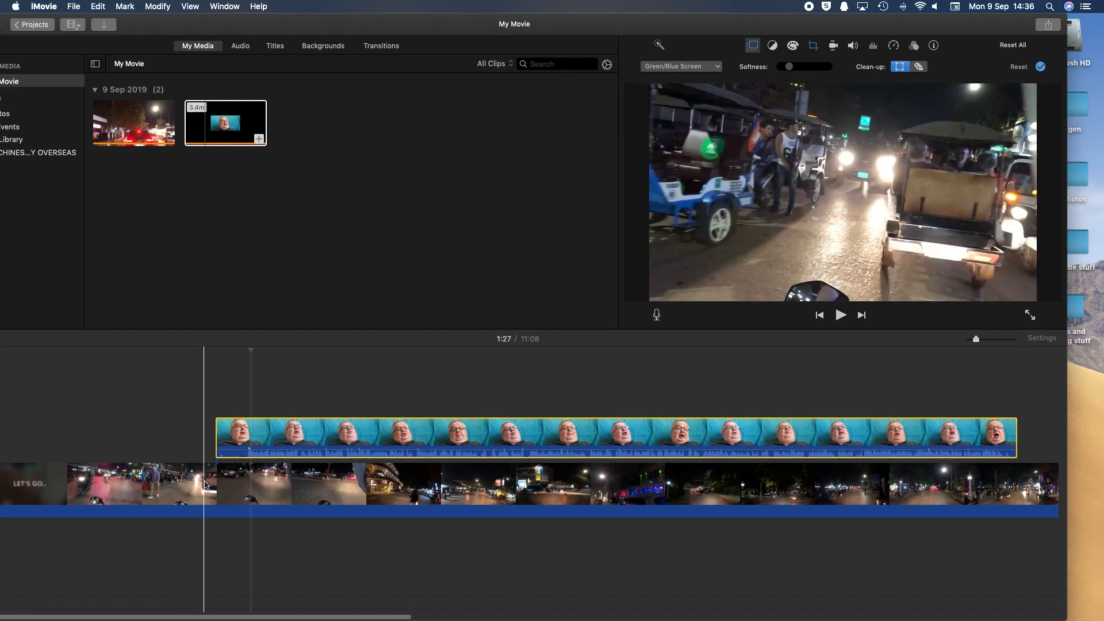
pyautogui.press('space')
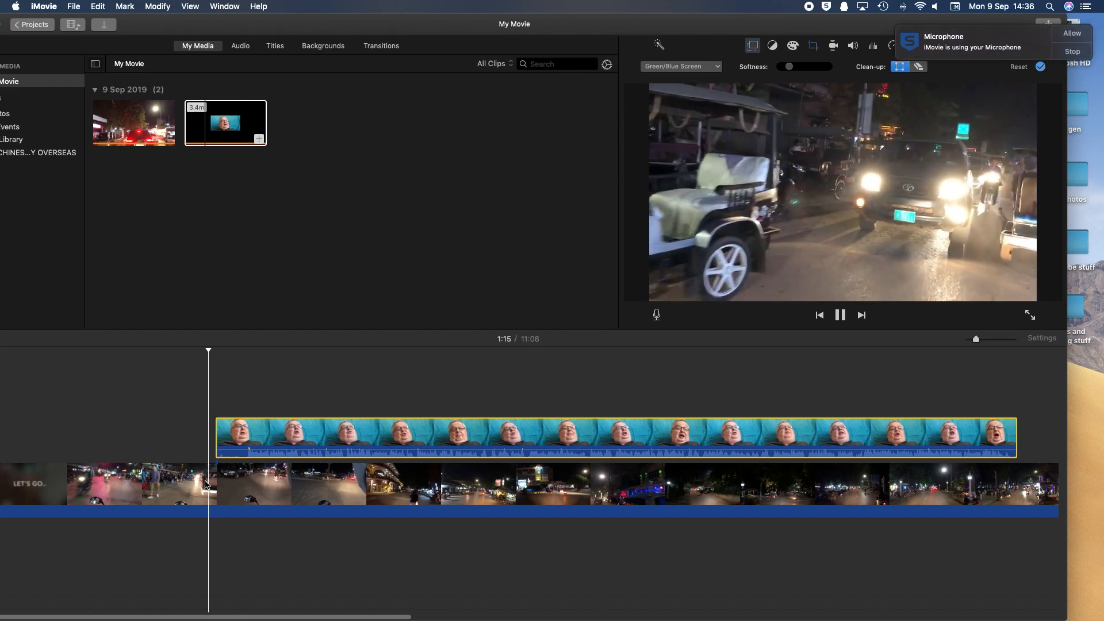